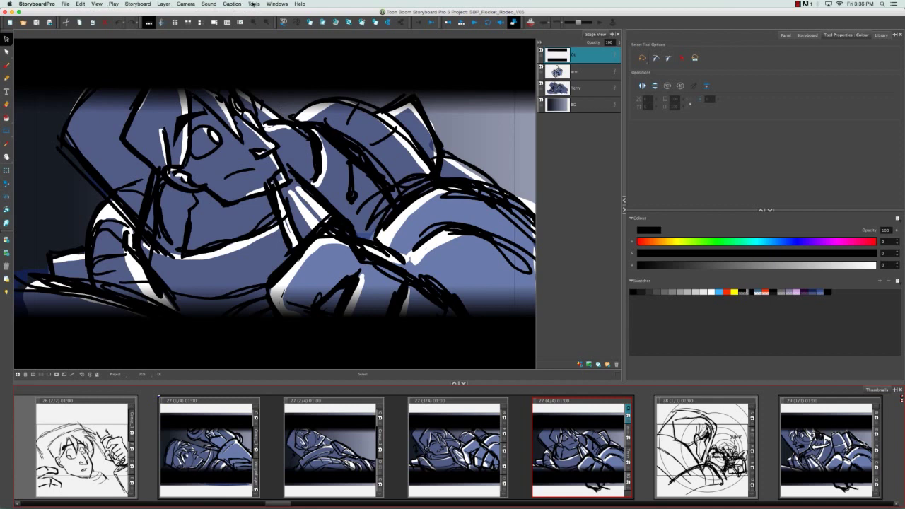
Step: Browse the Tools and View menus, then bring up the StoryboardPro application menu
click(253, 4)
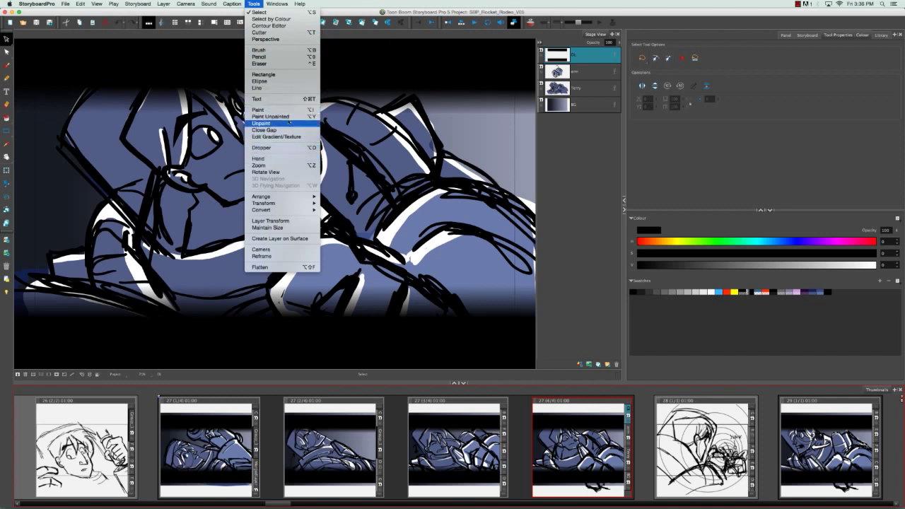
mouse_move(99, 6)
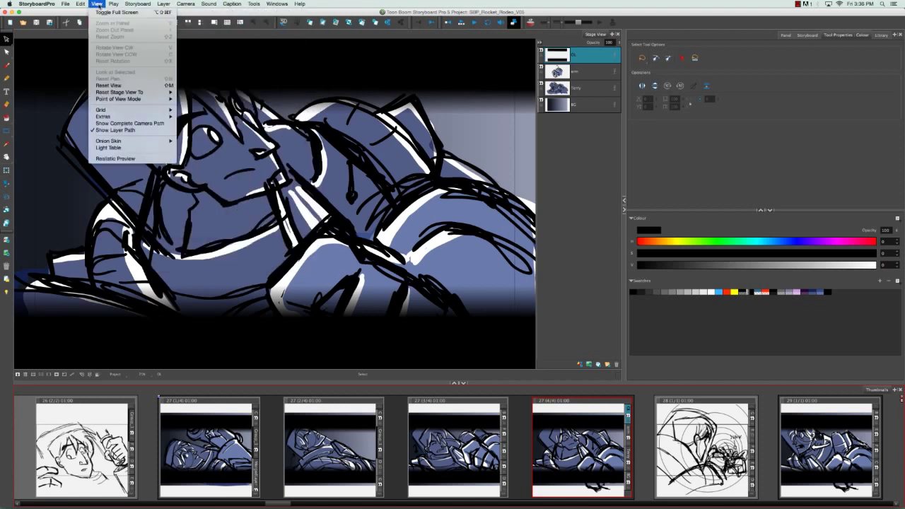
click(588, 201)
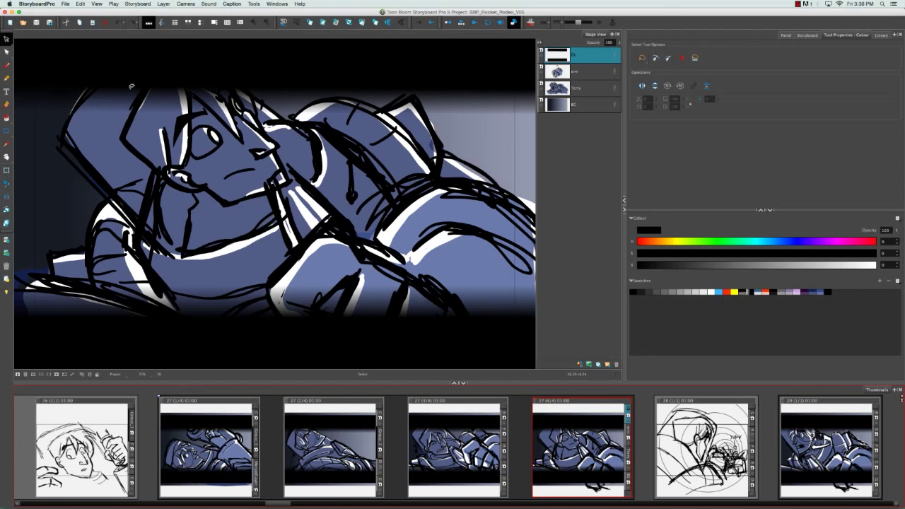
click(48, 4)
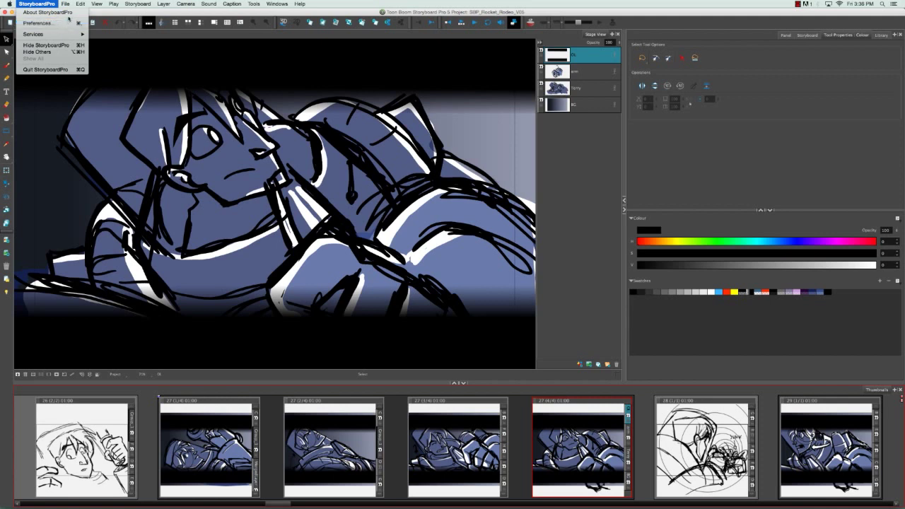
Step: Open Preferences and list the Toon Boom Storyboard and Toon Boom Harmony shortcut sets
mouse_move(80, 6)
click(32, 12)
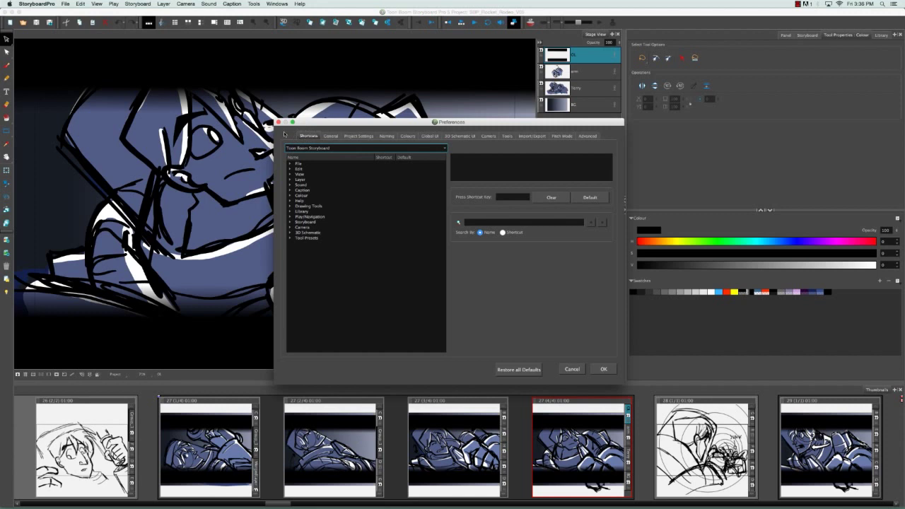
click(445, 149)
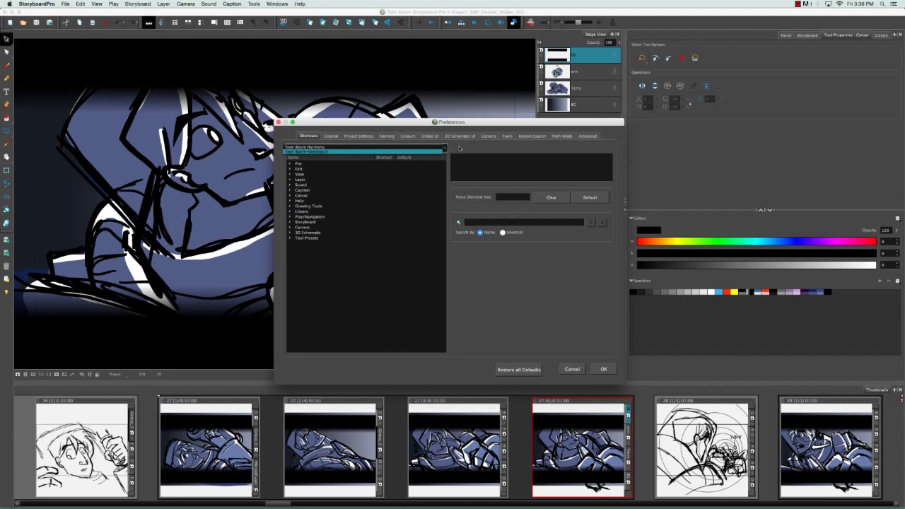
click(460, 148)
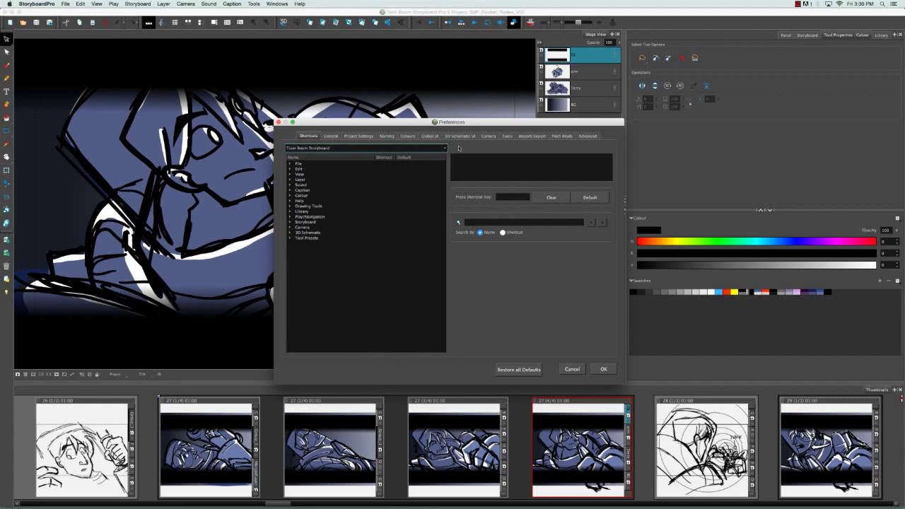
click(446, 149)
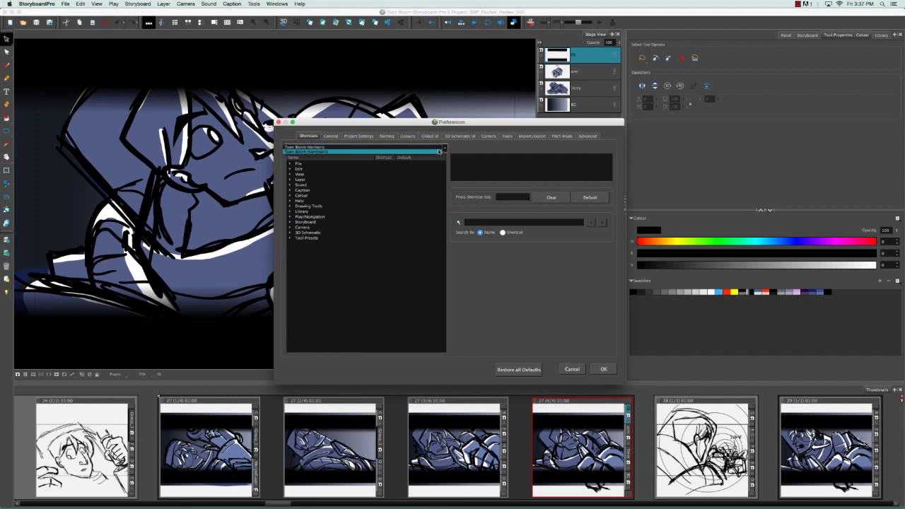
Step: Keep the Toon Boom Storyboard shortcut set and expand the Drawing Tools category
click(438, 151)
click(421, 169)
mouse_move(420, 175)
mouse_down()
mouse_move(368, 226)
mouse_move(333, 239)
mouse_move(311, 226)
mouse_move(289, 173)
mouse_move(290, 206)
mouse_up()
click(290, 206)
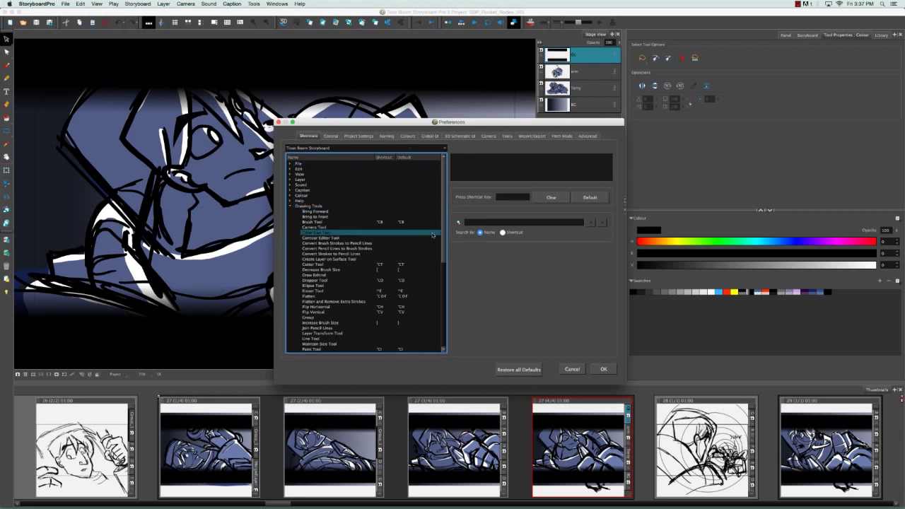
Step: Select the Line Tool entry and ready its shortcut field for a new key
drag(445, 238, 443, 274)
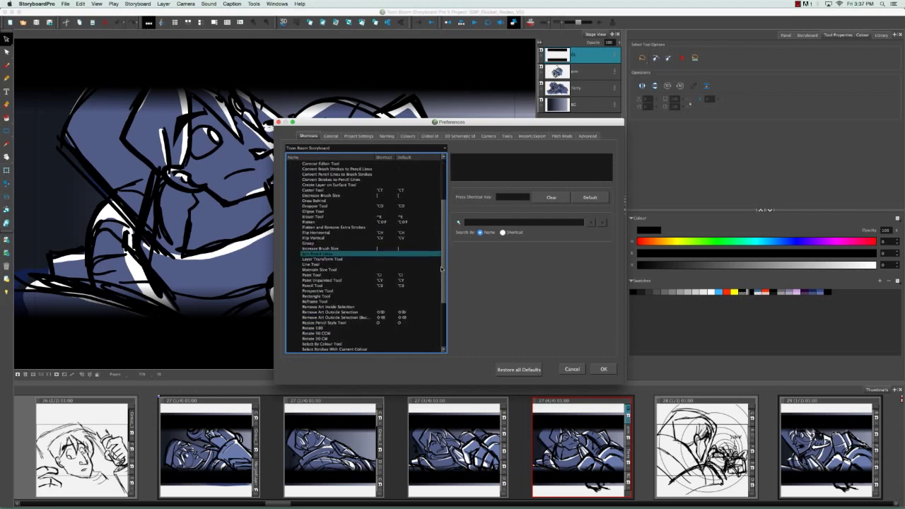
click(437, 259)
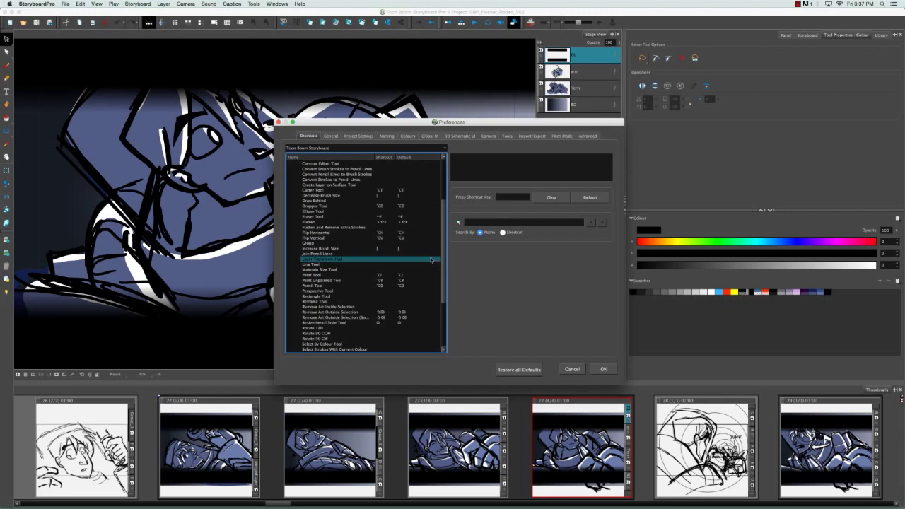
click(425, 264)
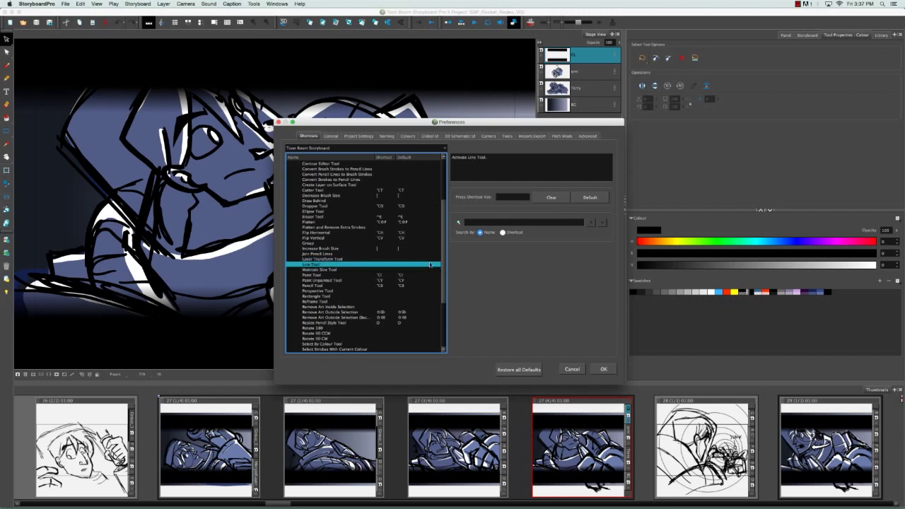
click(507, 198)
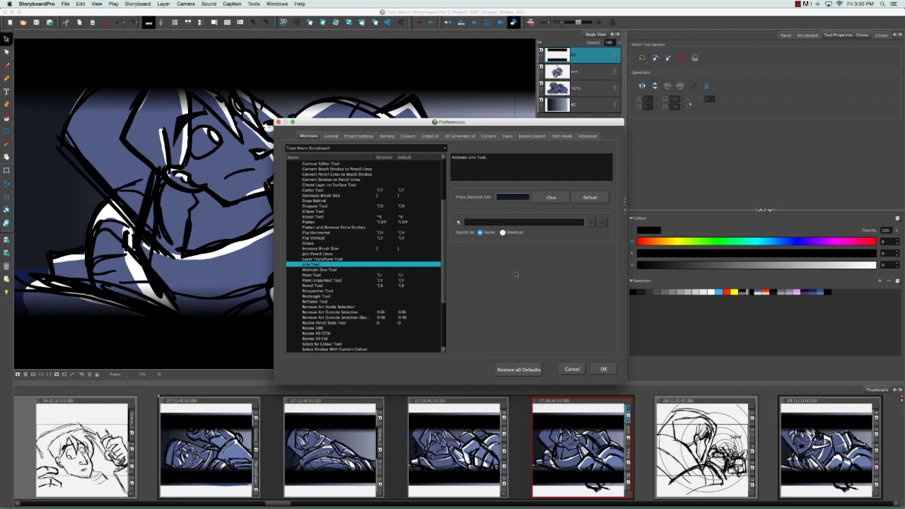
key(alt+d)
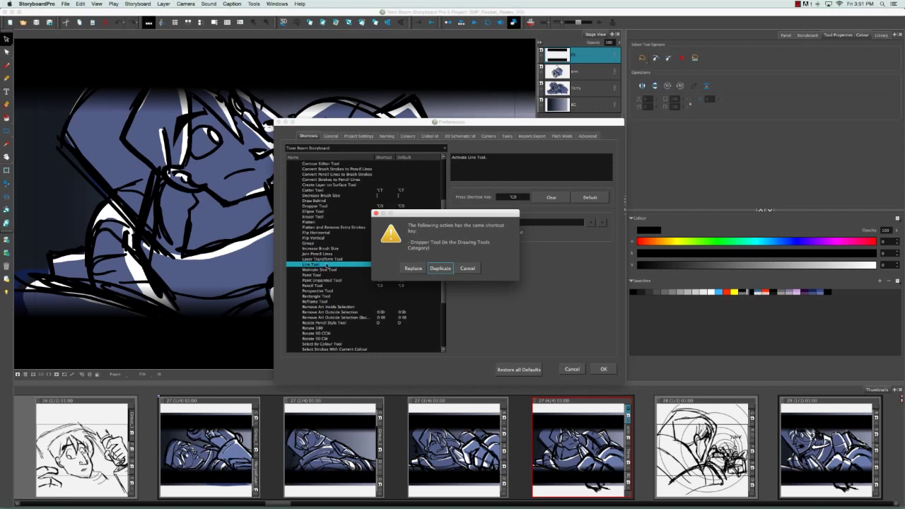
click(467, 269)
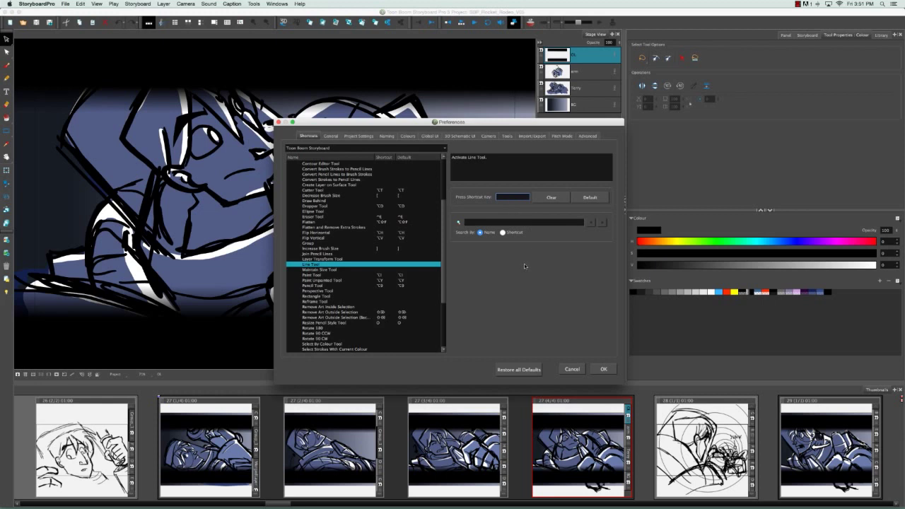
key(super+l)
click(551, 198)
click(327, 206)
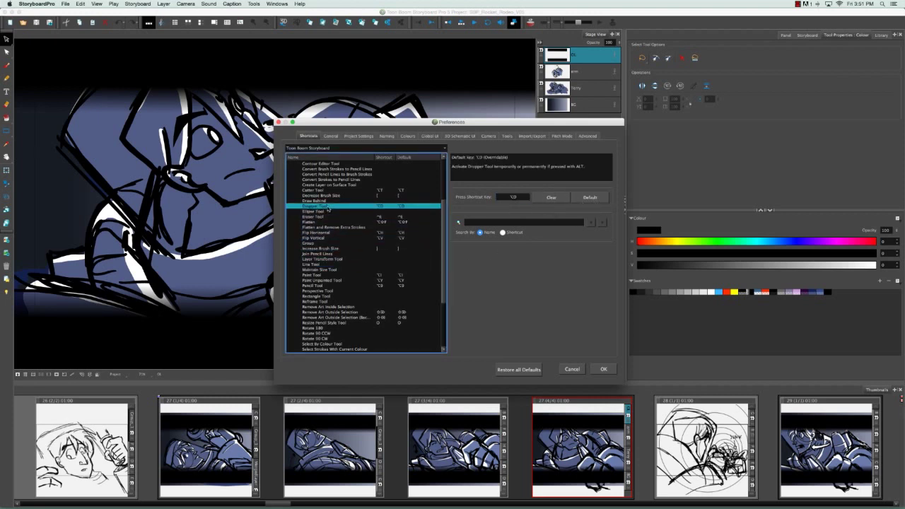
click(520, 199)
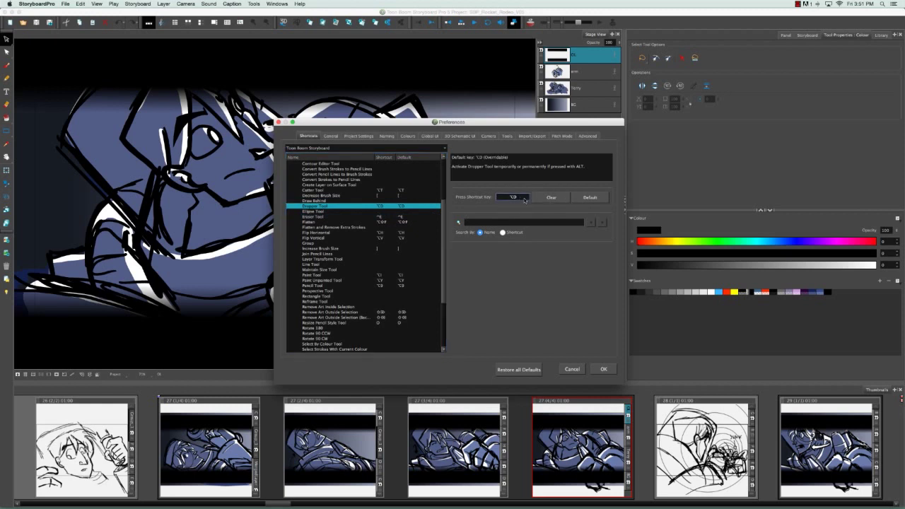
click(550, 201)
key(super+l)
click(316, 264)
click(516, 199)
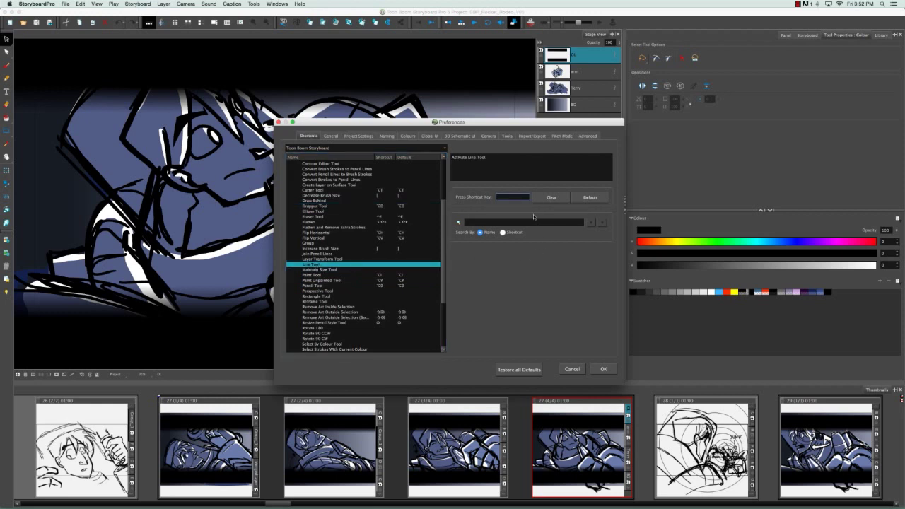
Step: Assign Cmd+L to the Line Tool, then search shortcuts by key for 'd'
key(super+l)
click(521, 222)
click(503, 234)
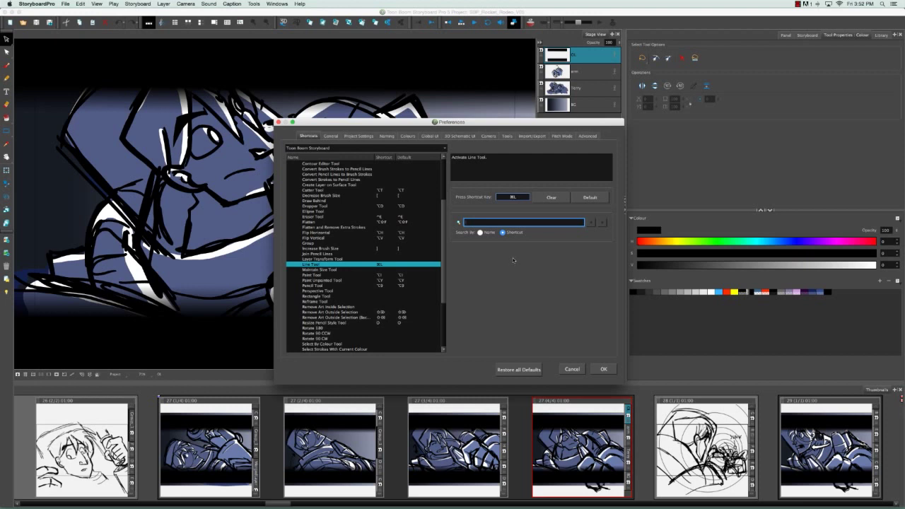
text(d)
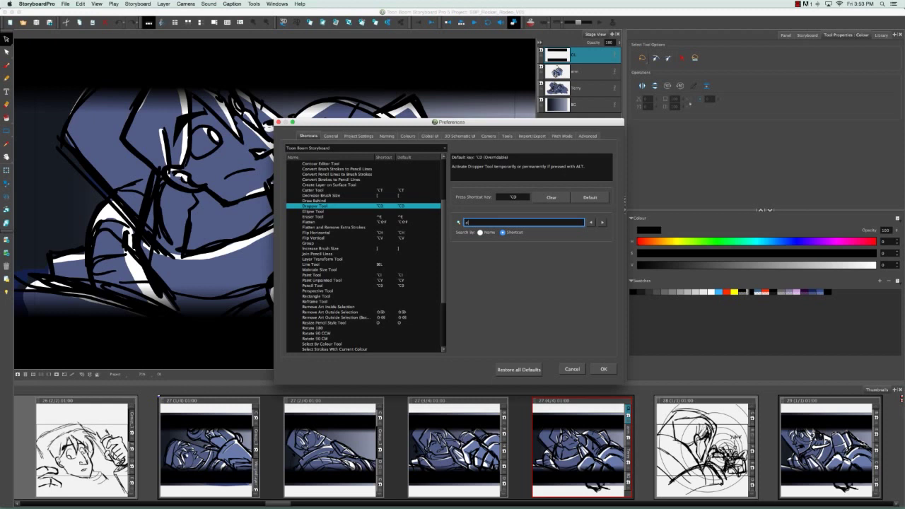
click(480, 233)
Step: Search shortcuts by name for the Line Tool to verify Cmd+L, then accept with OK
key(Return)
text(h)
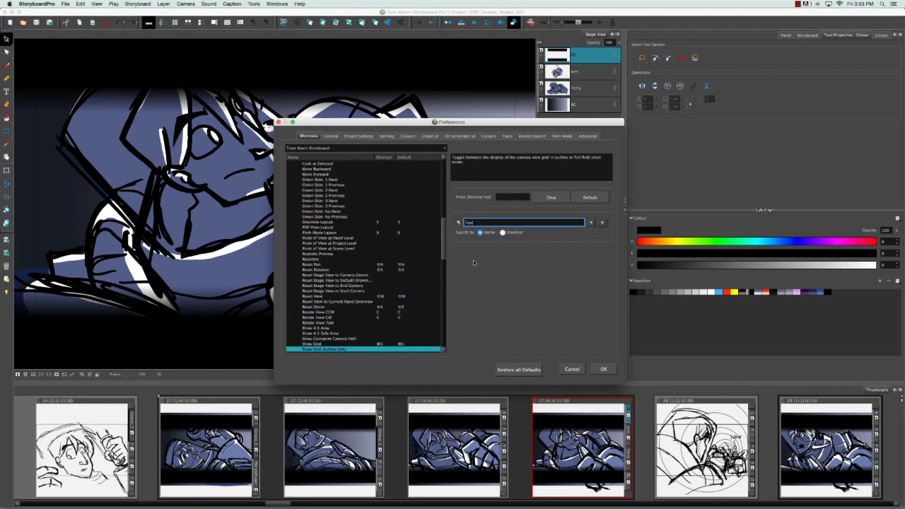
text(tool)
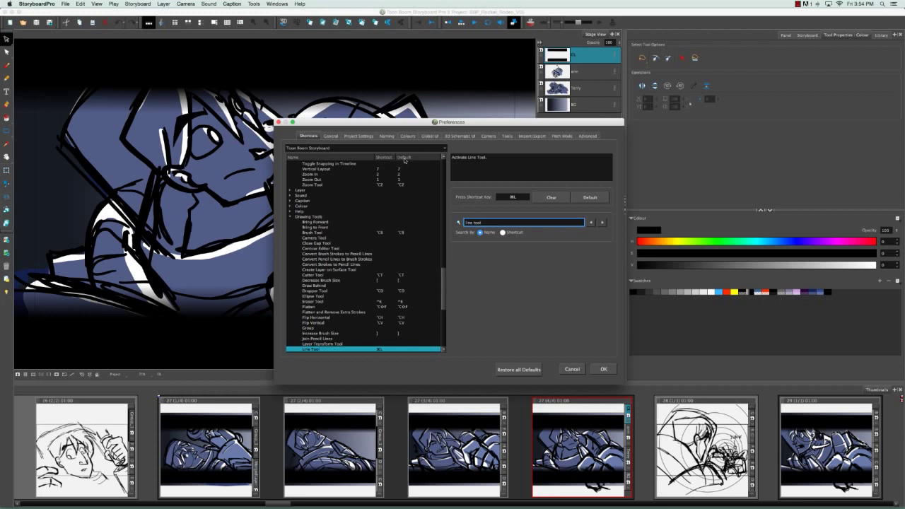
click(603, 369)
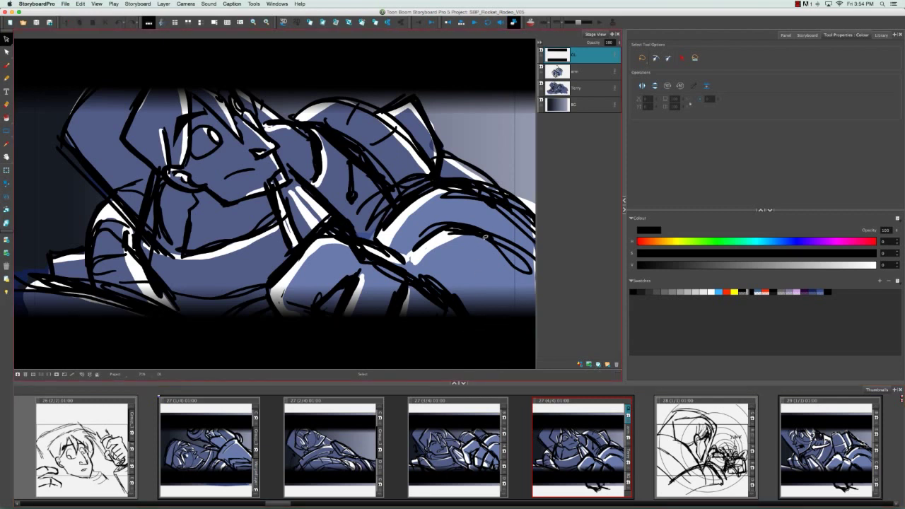
Step: Activate the Line tool by shortcut and draw a straight line across the panel's upper right
key(alt+6)
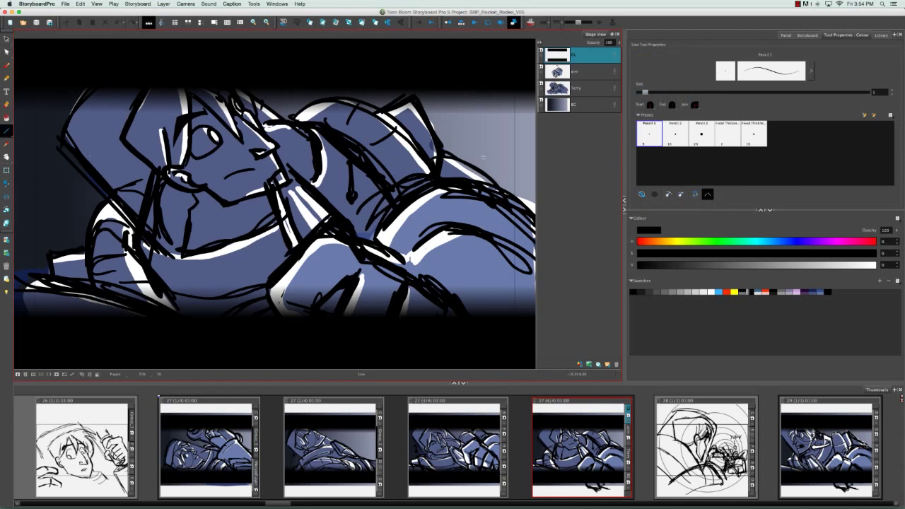
drag(413, 154, 507, 144)
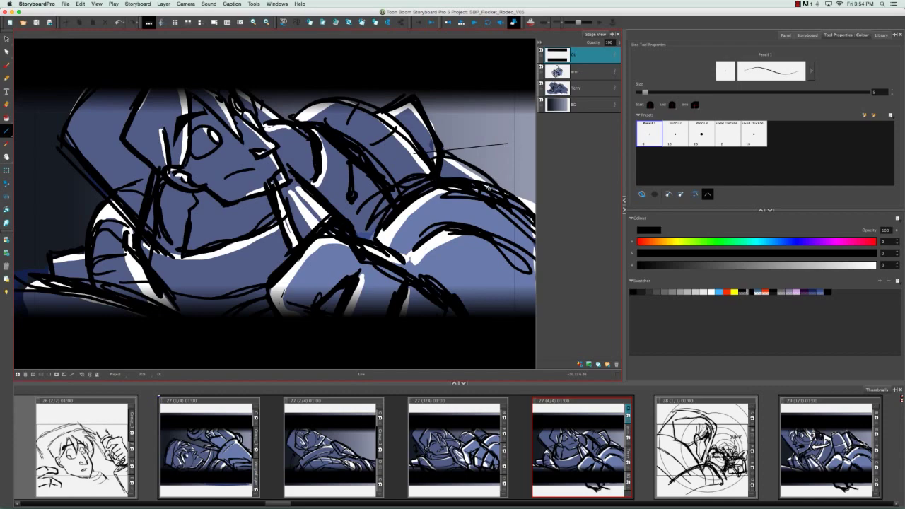